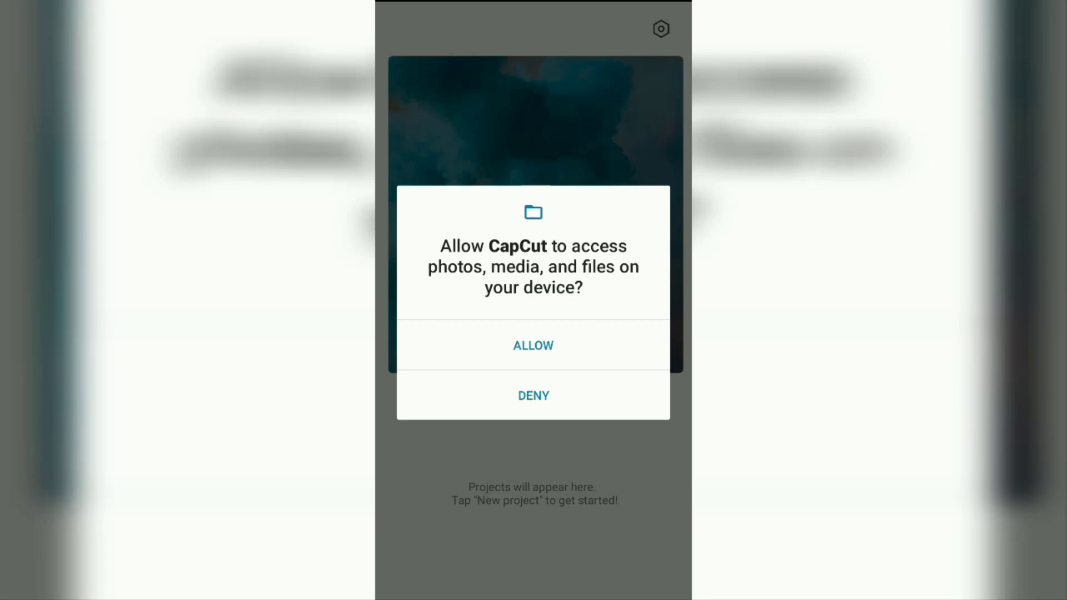
Allow media access and add the 00:29 seagull sky video as the new project's main clip
{"action": "left_click", "coordinate": [534, 345]}
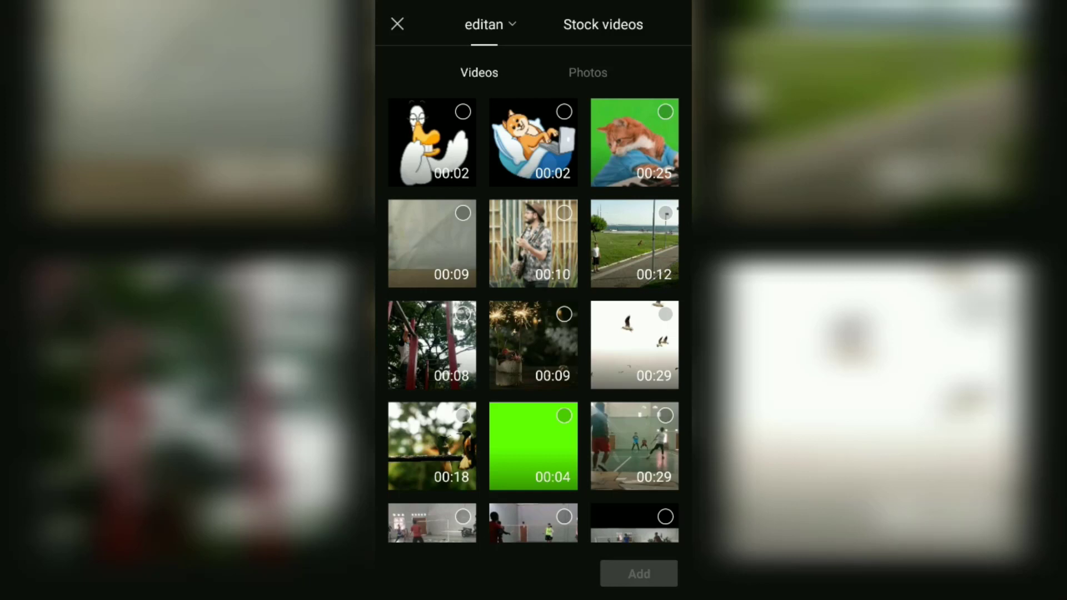
{"action": "left_click", "coordinate": [665, 315]}
{"action": "left_click", "coordinate": [638, 574]}
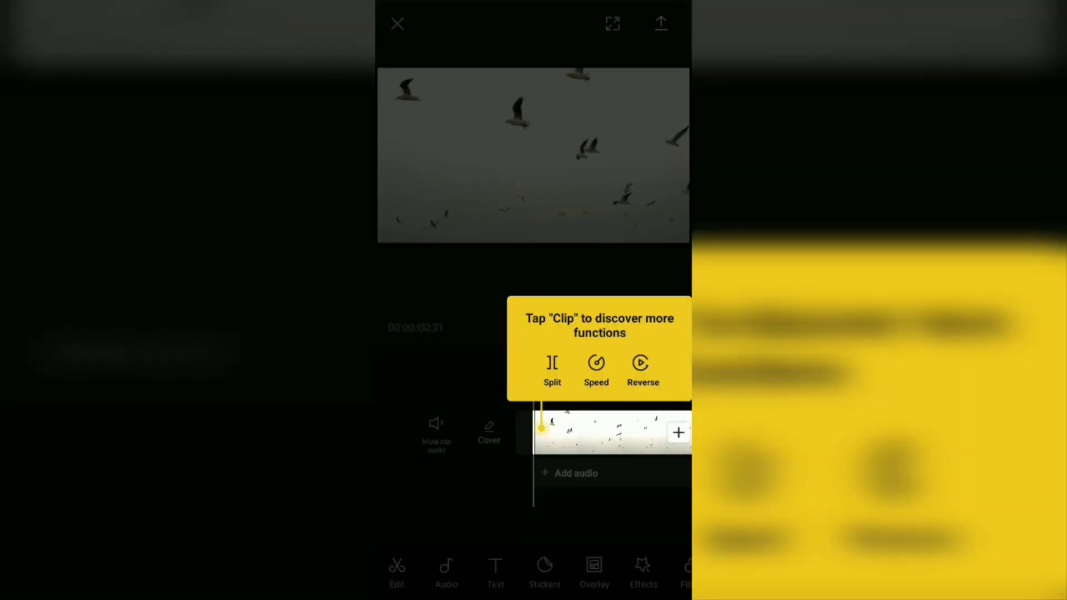
{"action": "left_click", "coordinate": [491, 498]}
{"action": "left_click", "coordinate": [482, 505]}
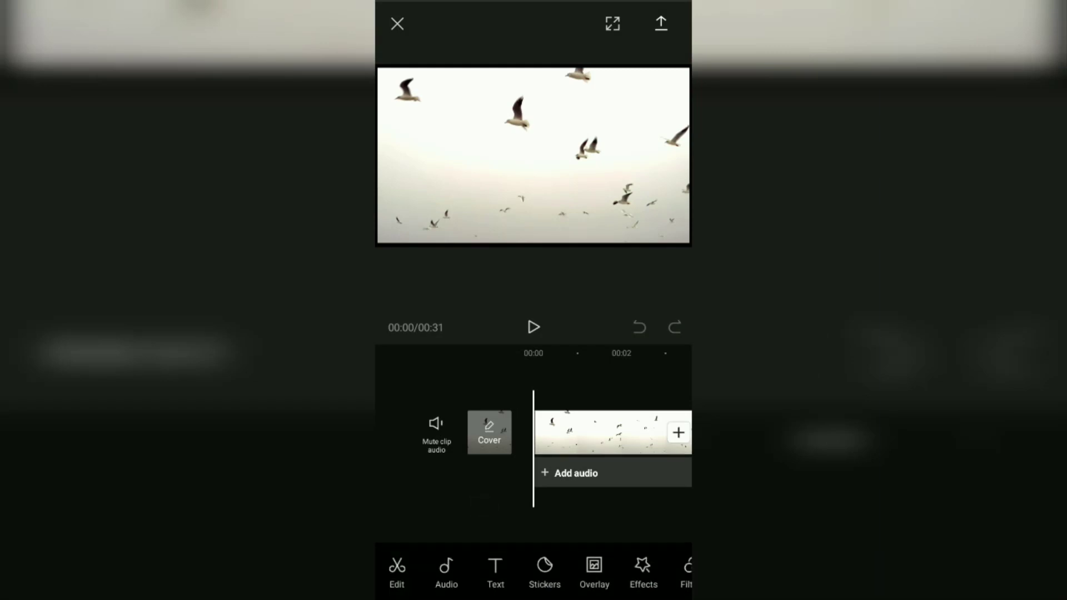
{"action": "left_click_drag", "start_coordinate": [550, 573], "coordinate": [477, 567]}
Add the 00:10 banjo player clip as an overlay track above the sky video
{"action": "left_click", "coordinate": [526, 566]}
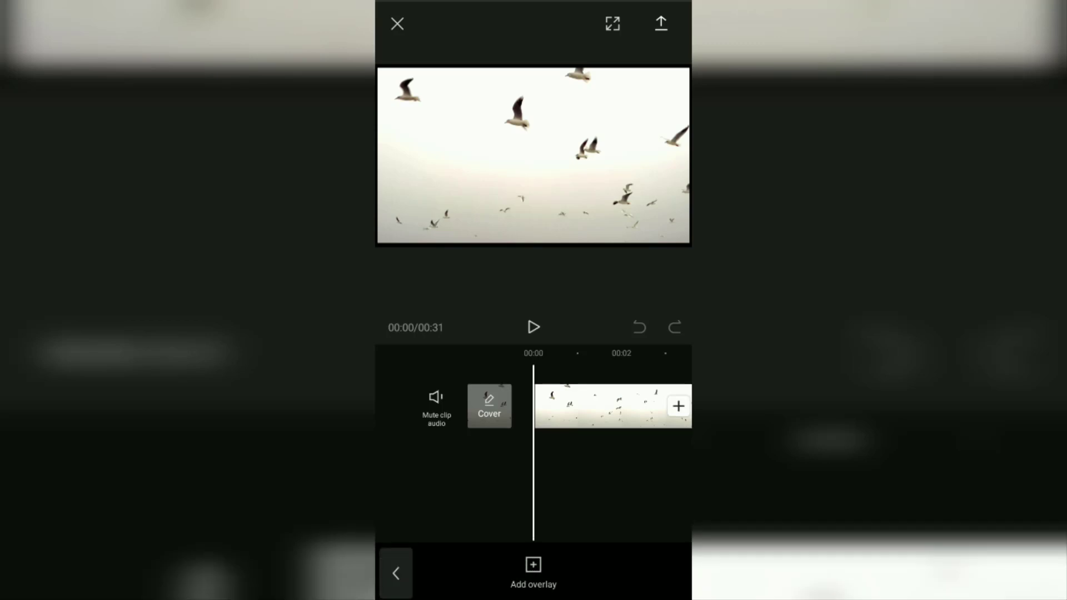
{"action": "left_click", "coordinate": [534, 572]}
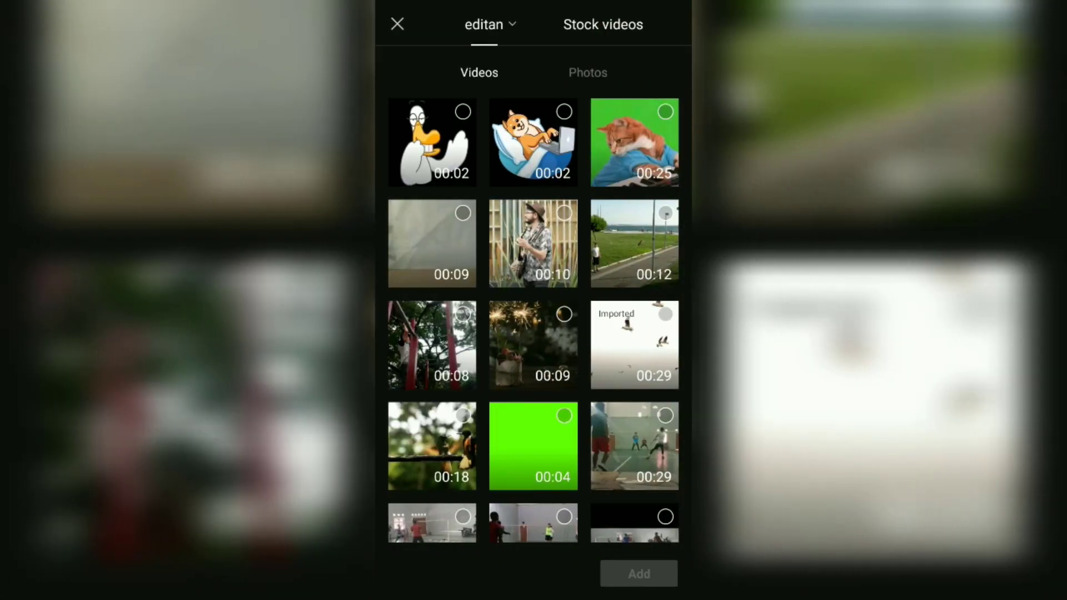
{"action": "left_click", "coordinate": [564, 213]}
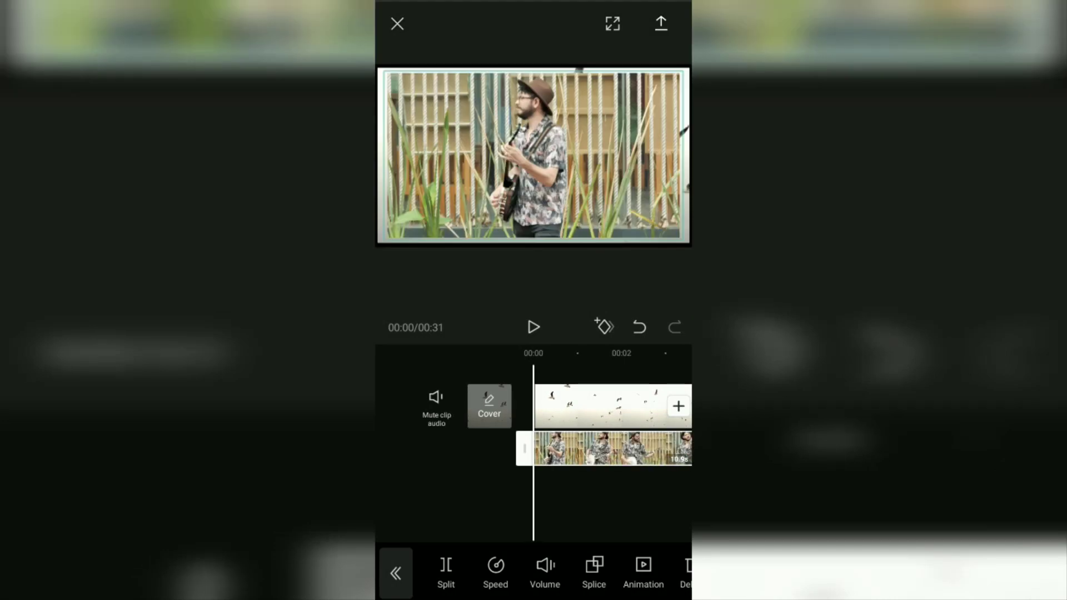
Scale up the banjo player overlay in the preview and reselect its clip
{"action": "left_click_drag", "start_coordinate": [462, 201], "coordinate": [469, 215]}
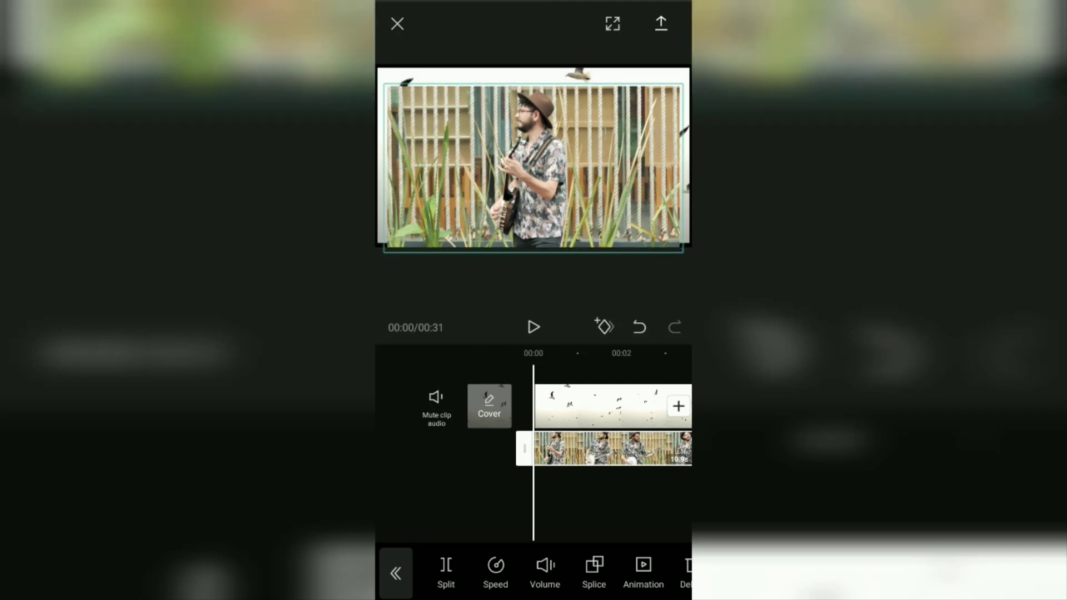
{"action": "left_click", "coordinate": [459, 504]}
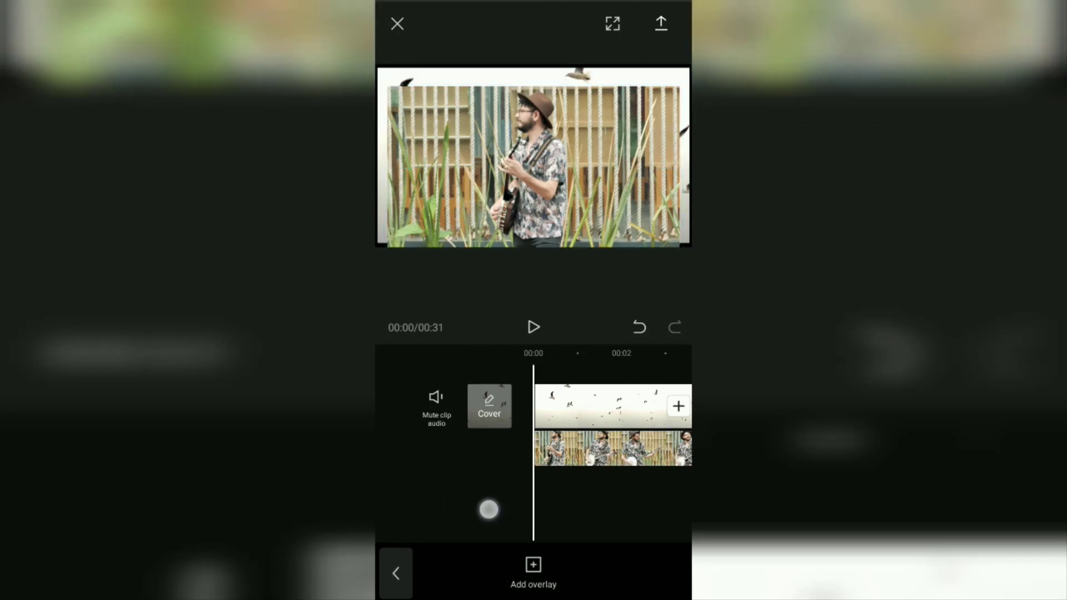
{"action": "left_click_drag", "start_coordinate": [488, 510], "coordinate": [424, 492]}
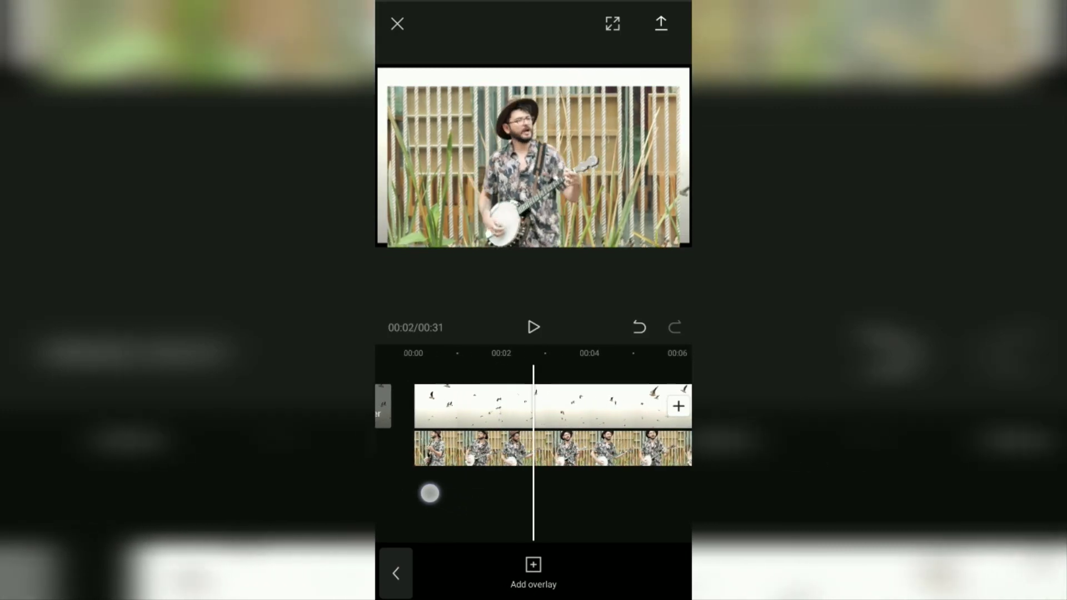
{"action": "left_click", "coordinate": [473, 449]}
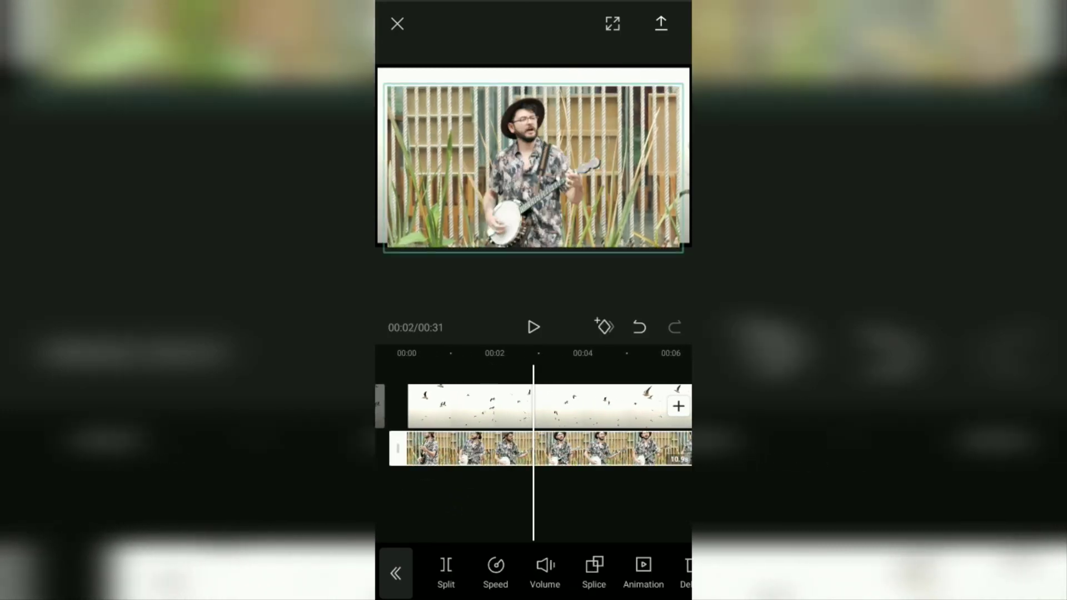
{"action": "left_click_drag", "start_coordinate": [505, 572], "coordinate": [402, 574]}
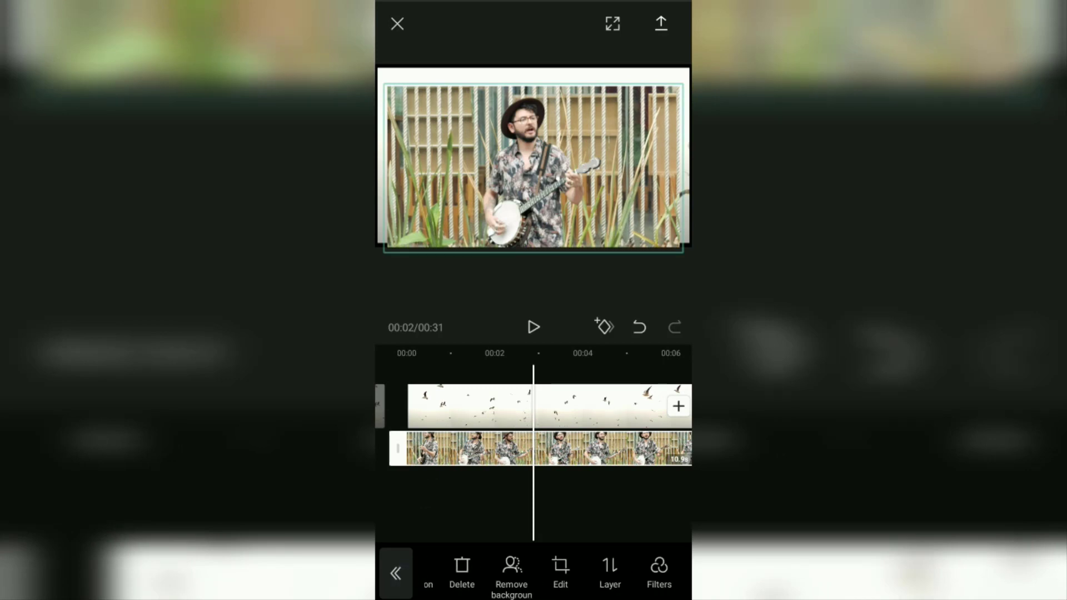
Run Remove background on the selected banjo player overlay
{"action": "left_click", "coordinate": [511, 570]}
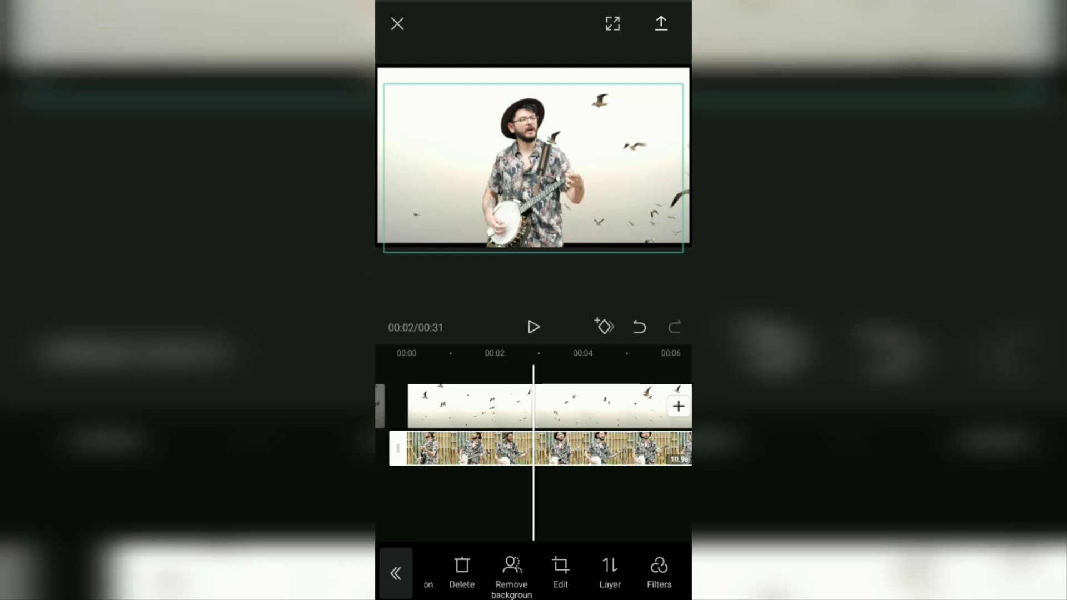
Review the banjo composite by playing and scrubbing, then delete the banjo overlay clip
{"action": "left_click_drag", "start_coordinate": [489, 502], "coordinate": [619, 488]}
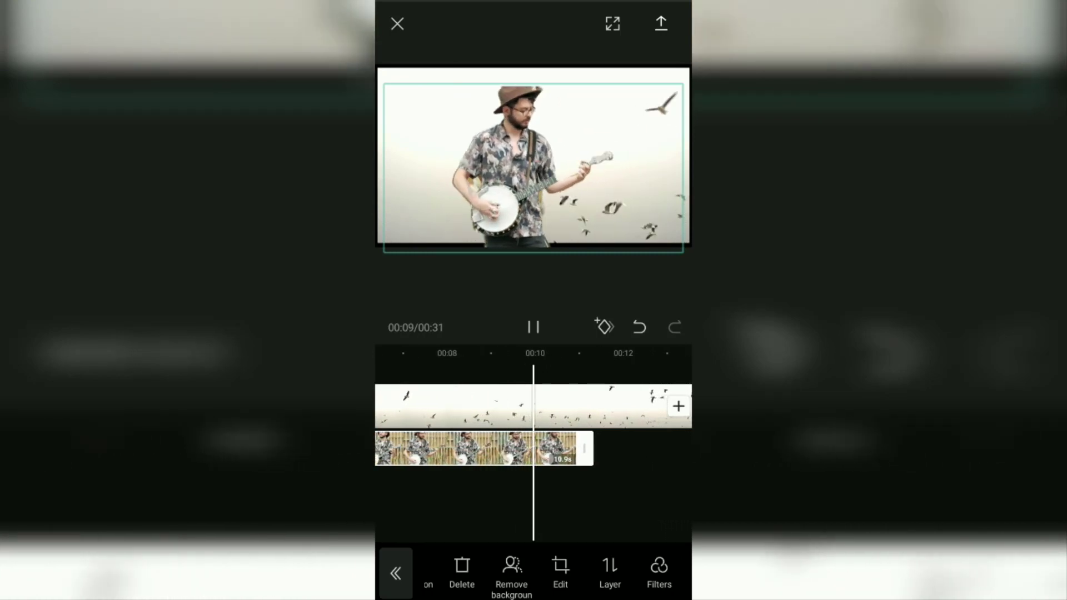
{"action": "left_click", "coordinate": [533, 325]}
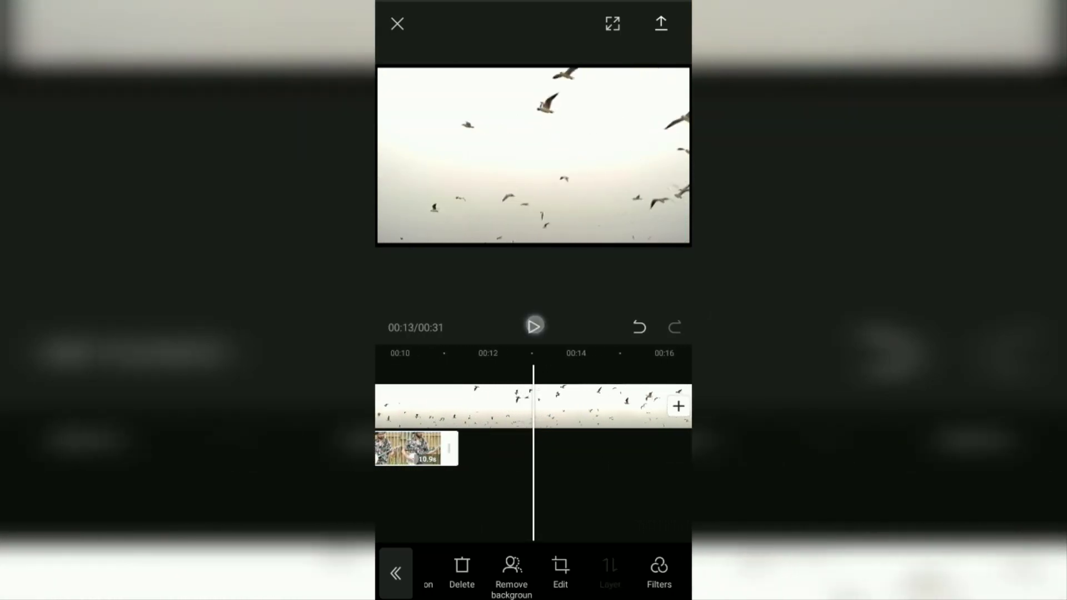
{"action": "left_click_drag", "start_coordinate": [495, 493], "coordinate": [598, 493]}
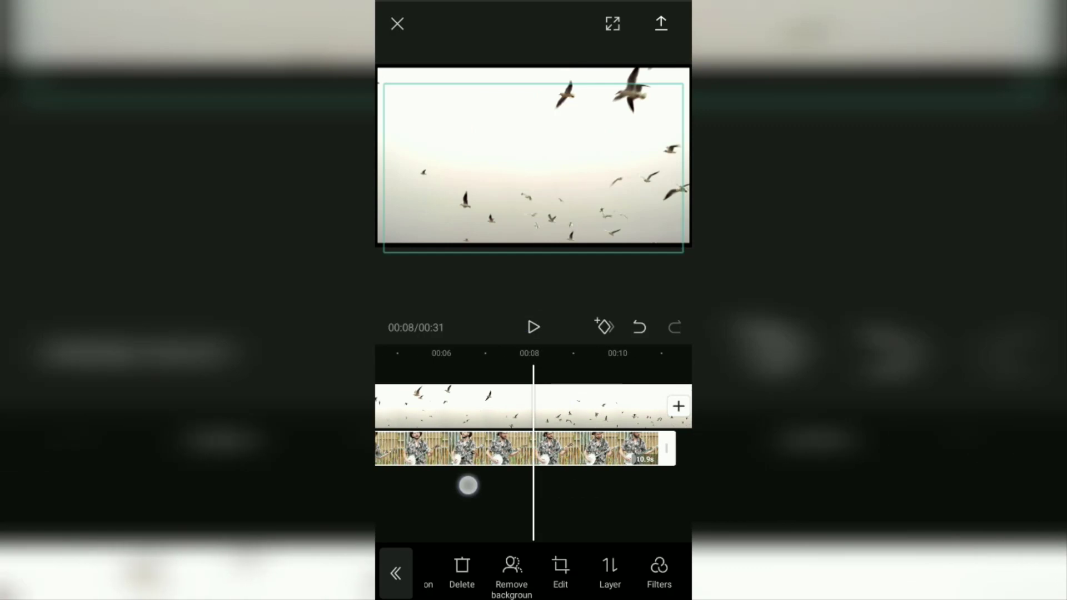
{"action": "left_click_drag", "start_coordinate": [468, 486], "coordinate": [572, 477]}
{"action": "mouse_move", "coordinate": [487, 490]}
{"action": "left_mouse_down"}
{"action": "mouse_move", "coordinate": [548, 485]}
{"action": "mouse_move", "coordinate": [419, 473]}
{"action": "left_mouse_up"}
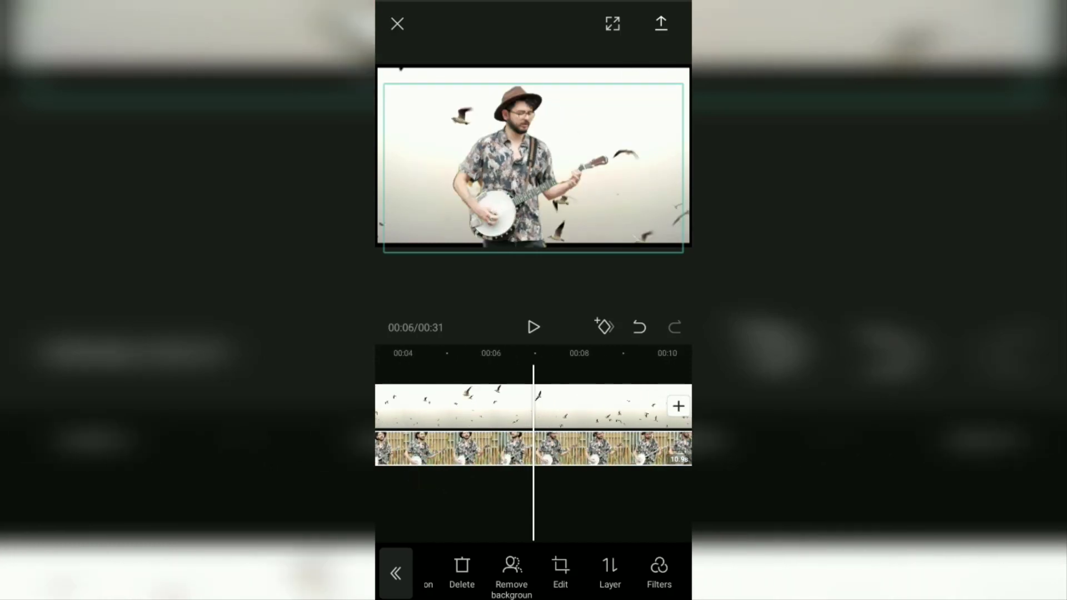
{"action": "left_click", "coordinate": [462, 571]}
Add the green-screen cat clip as an overlay and nudge it slightly lower
{"action": "mouse_move", "coordinate": [559, 474]}
{"action": "left_mouse_down"}
{"action": "mouse_move", "coordinate": [533, 475]}
{"action": "mouse_move", "coordinate": [657, 475]}
{"action": "left_mouse_up"}
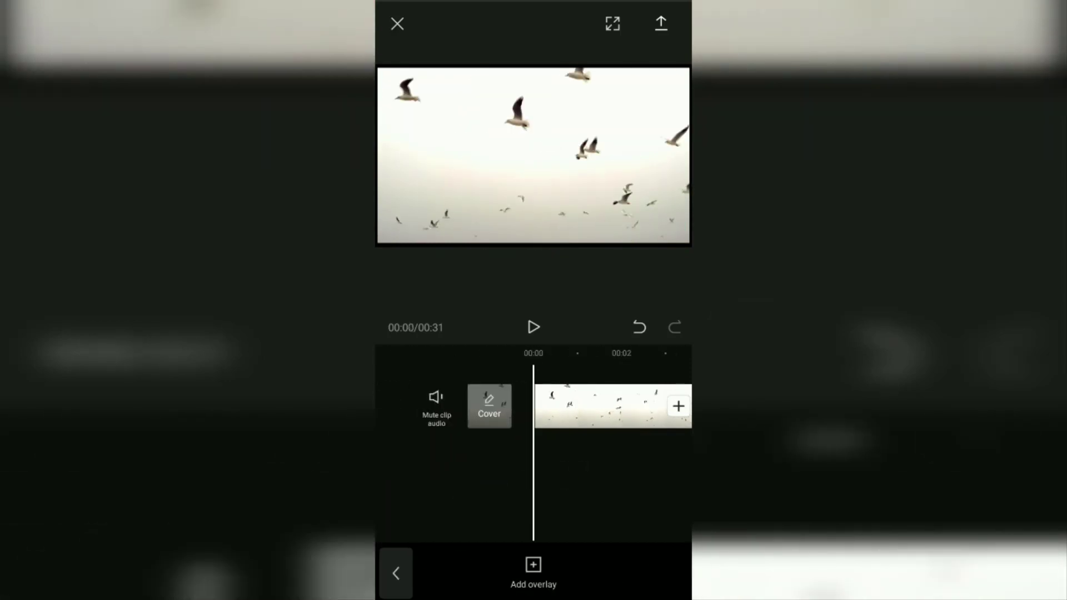
{"action": "left_click", "coordinate": [534, 571]}
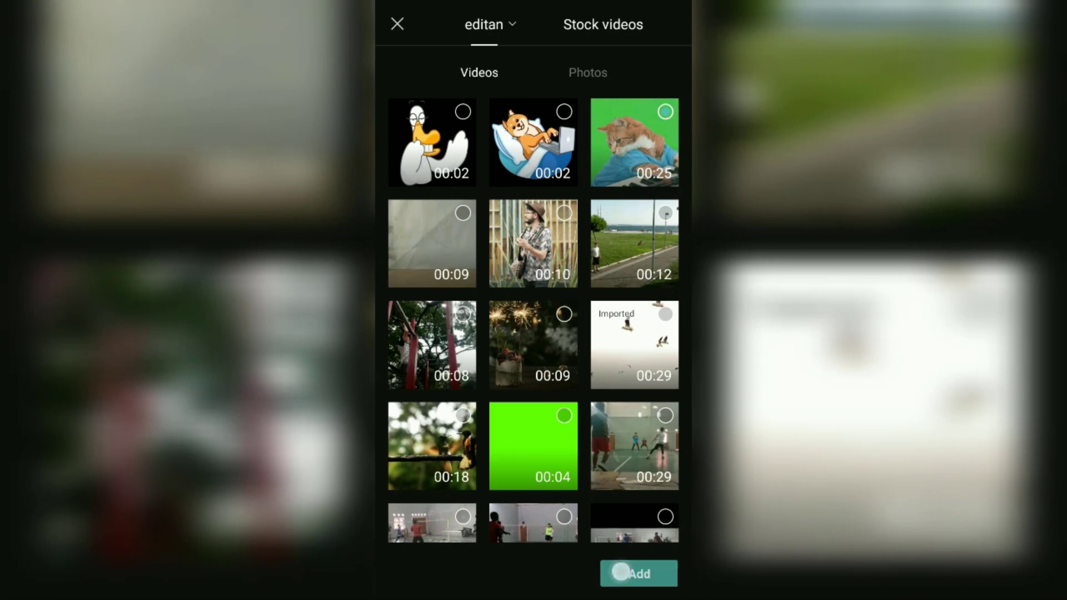
{"action": "left_click", "coordinate": [622, 572]}
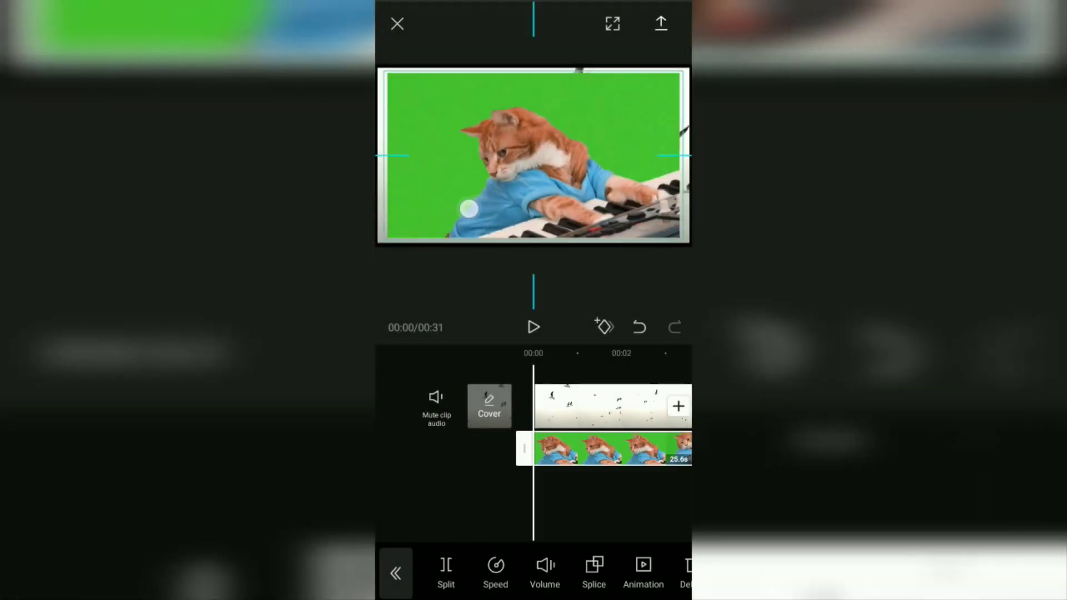
{"action": "left_click_drag", "start_coordinate": [469, 209], "coordinate": [470, 212]}
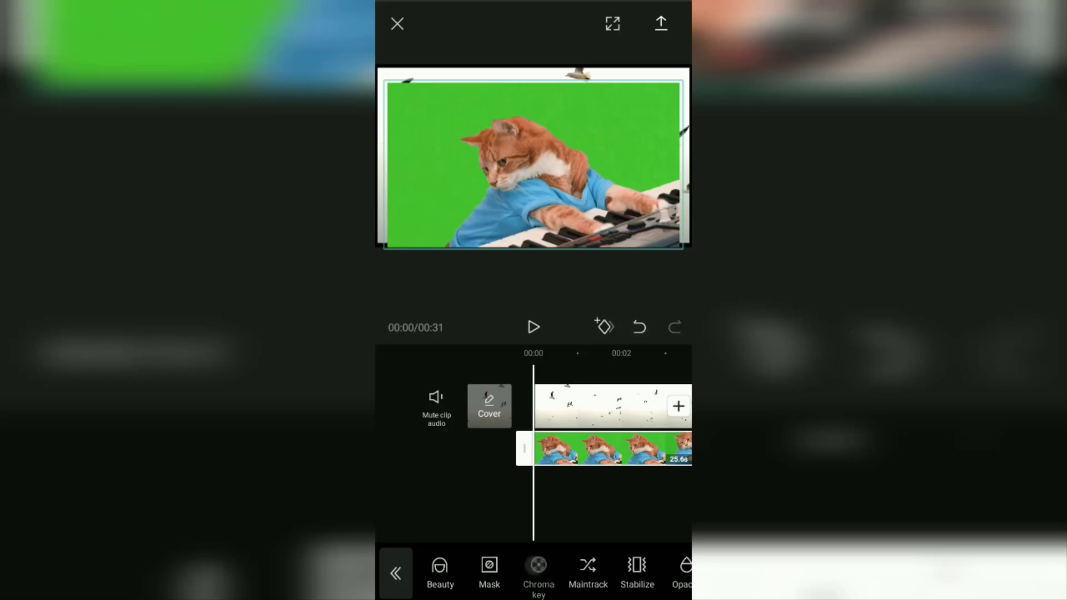
Chroma-key out the cat's green backdrop using the color picker and higher intensity
{"action": "left_click", "coordinate": [538, 571]}
{"action": "left_click_drag", "start_coordinate": [419, 197], "coordinate": [465, 183]}
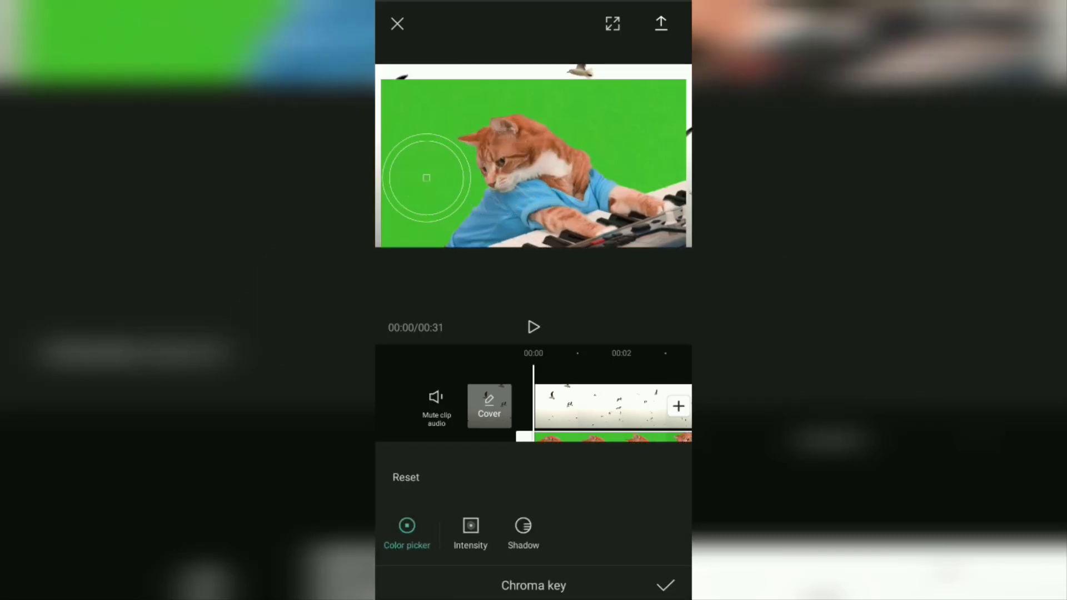
{"action": "left_click_drag", "start_coordinate": [476, 477], "coordinate": [490, 477]}
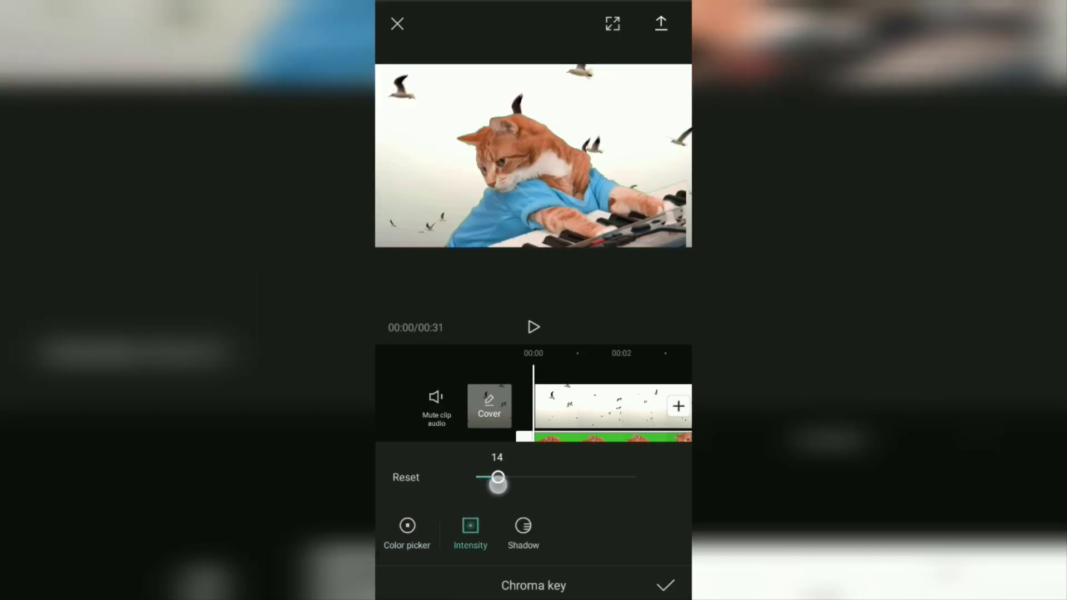
{"action": "left_click", "coordinate": [664, 585]}
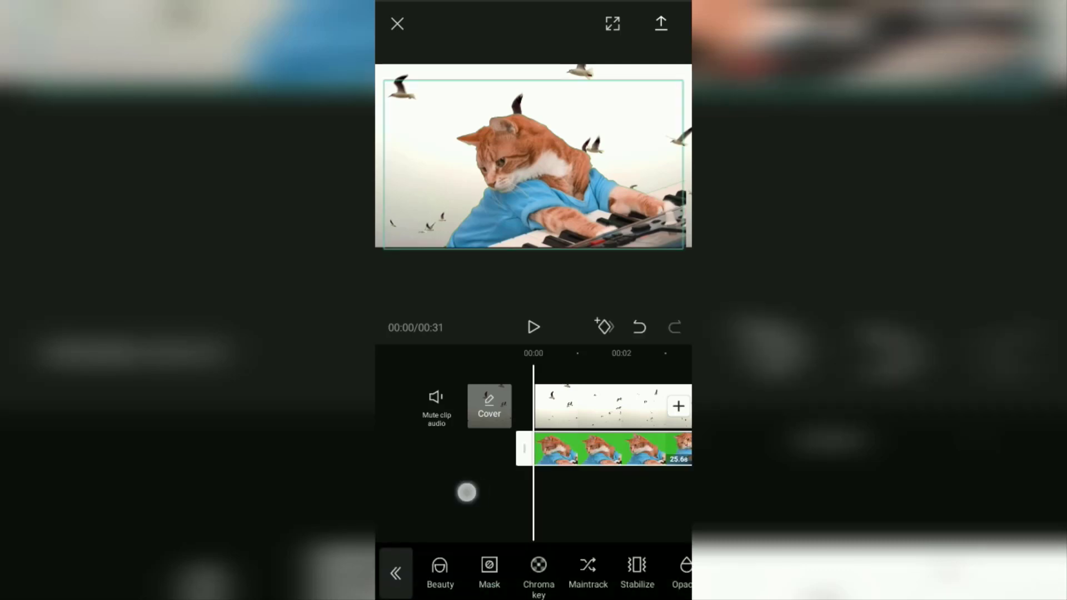